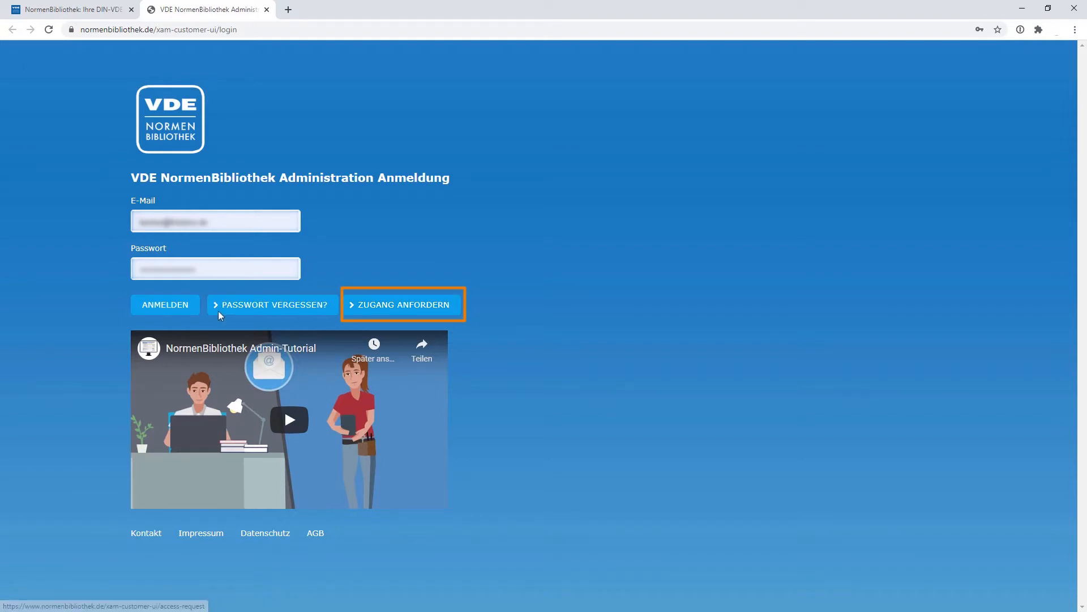
Log in to the administration area and open the form for inviting users to the subscription
{"action": "left_click", "coordinate": [180, 314]}
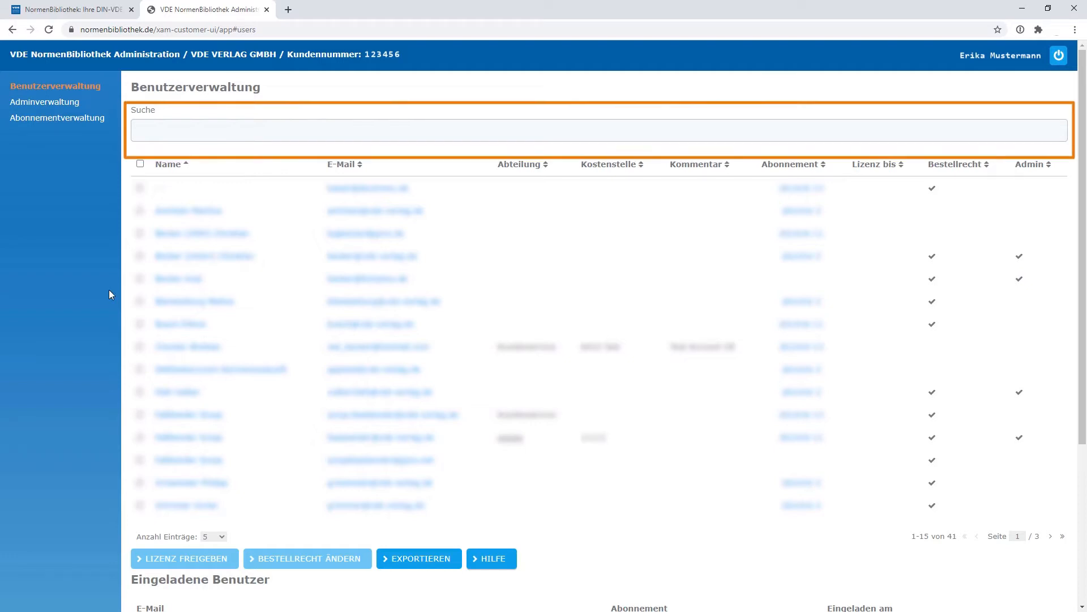
{"action": "scroll", "coordinate": [111, 294], "scroll_direction": "down", "scroll_amount": 4}
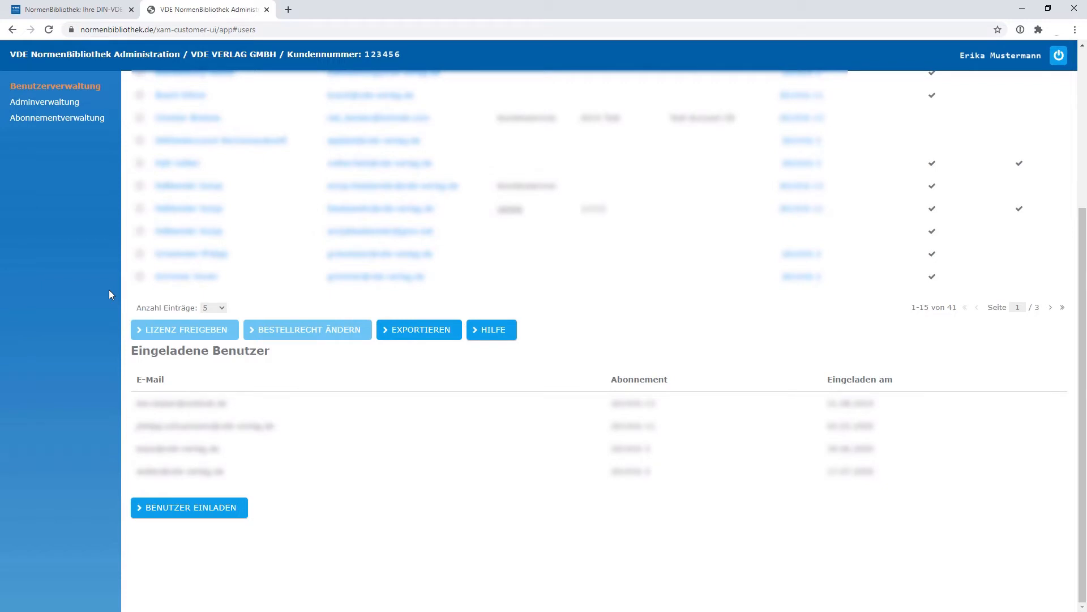
{"action": "left_click", "coordinate": [239, 513]}
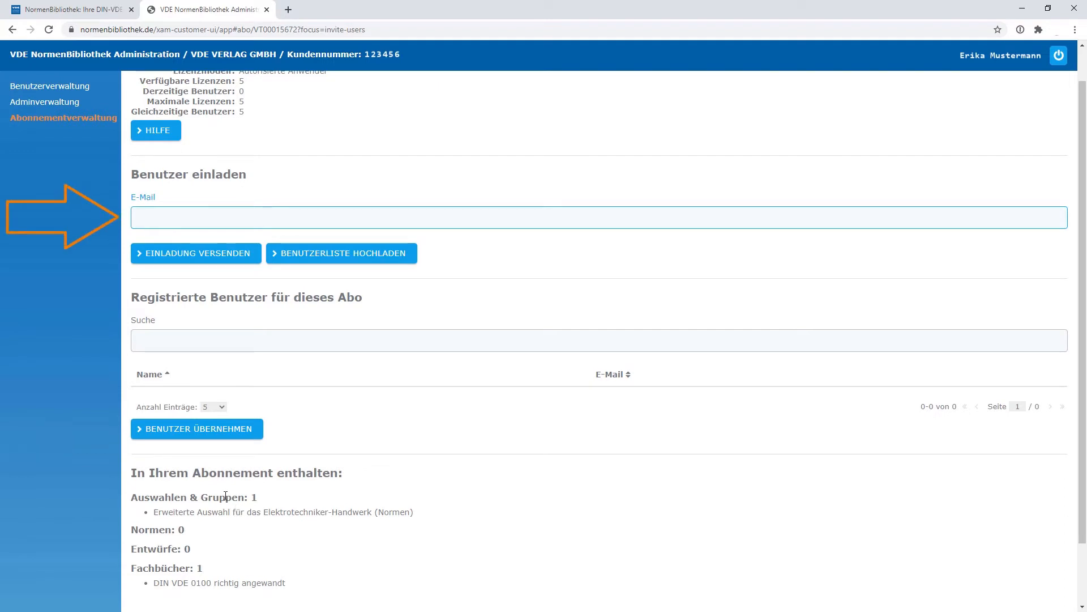
Enter the e-mail addresses of new users and send them invitations to the subscription
{"action": "key", "text": "ctrl+v"}
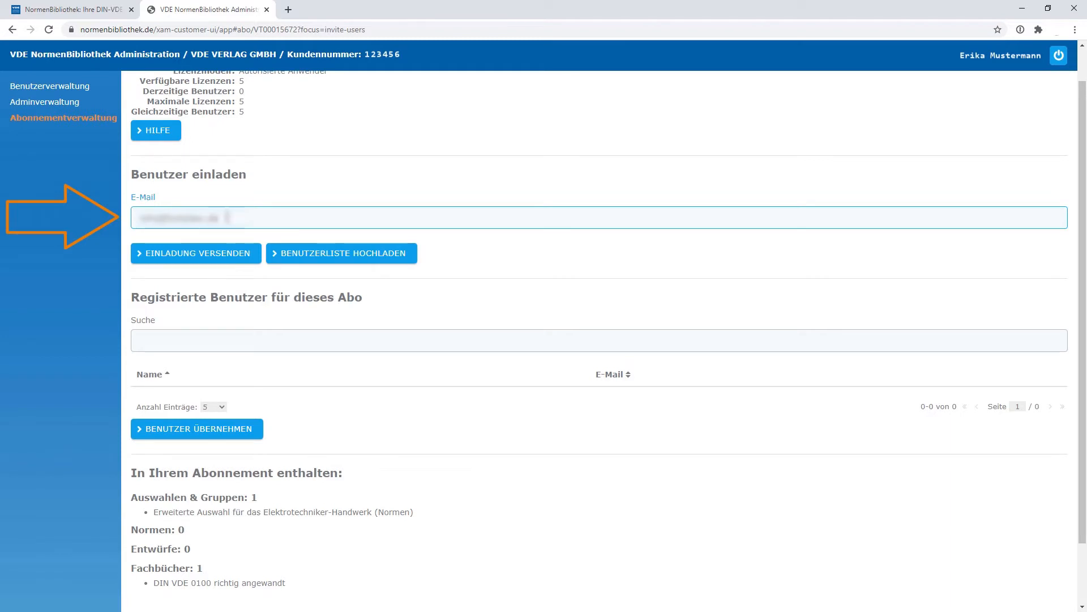
{"action": "key", "text": "Return"}
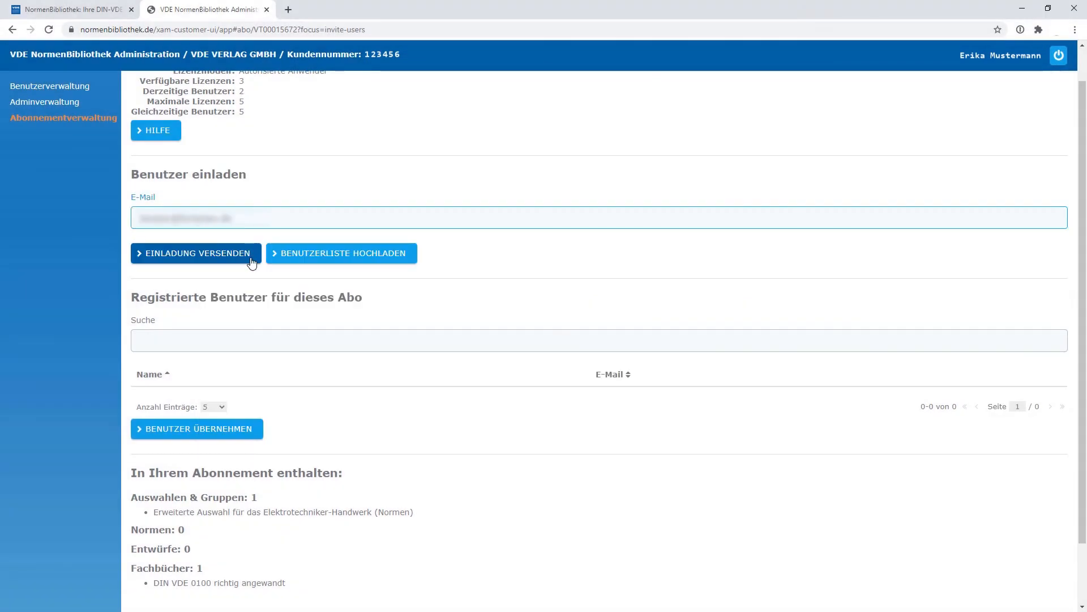
{"action": "left_click", "coordinate": [251, 261]}
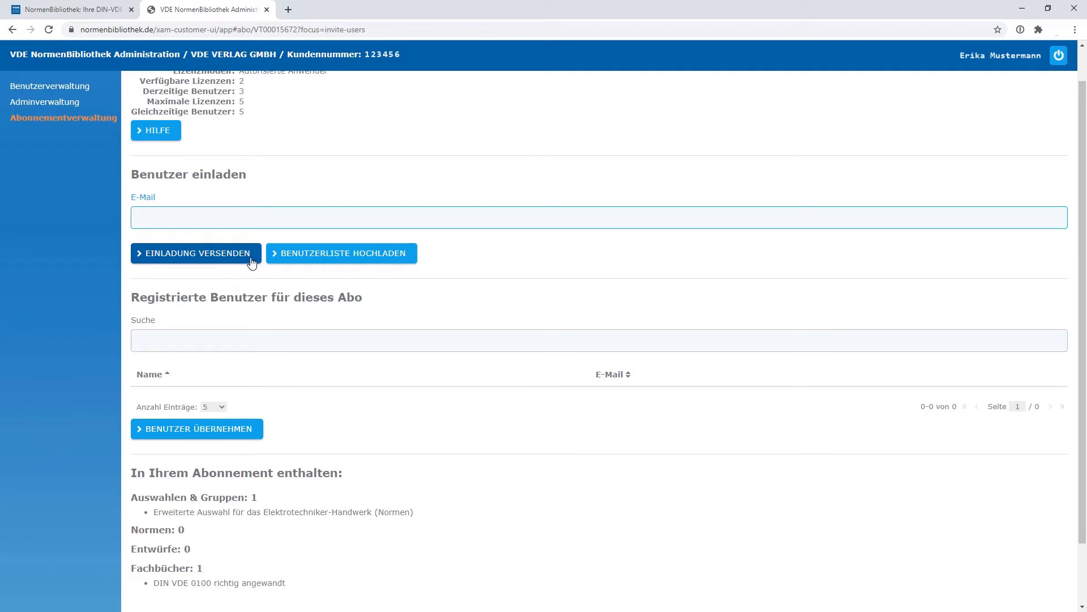
Withdraw the ordering right (Bestellrecht) from the fifth user listed in the Benutzerverwaltung
{"action": "left_click", "coordinate": [35, 88]}
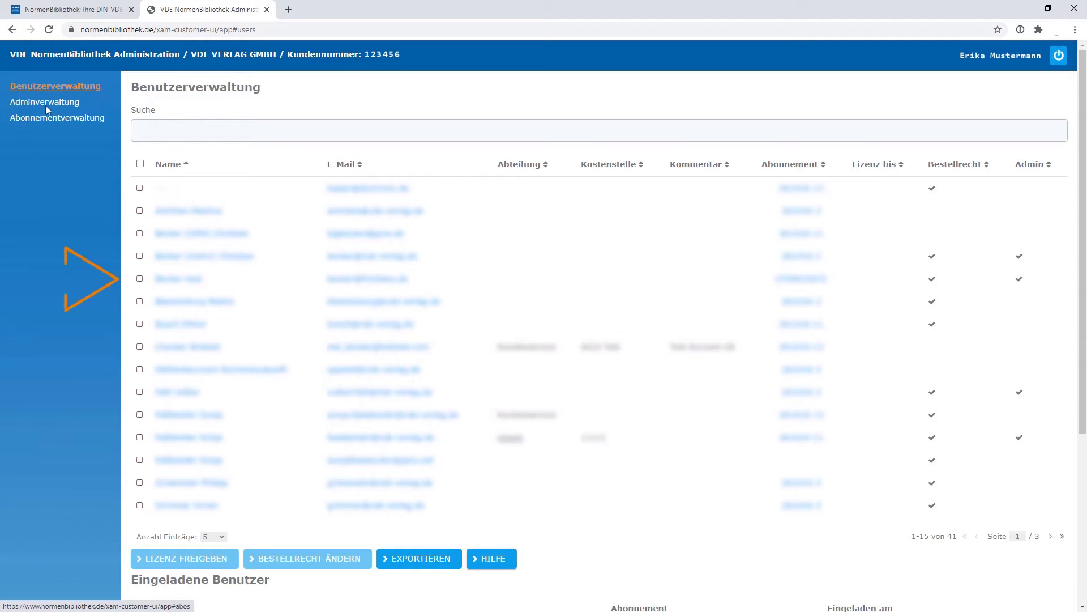
{"action": "left_click", "coordinate": [141, 281]}
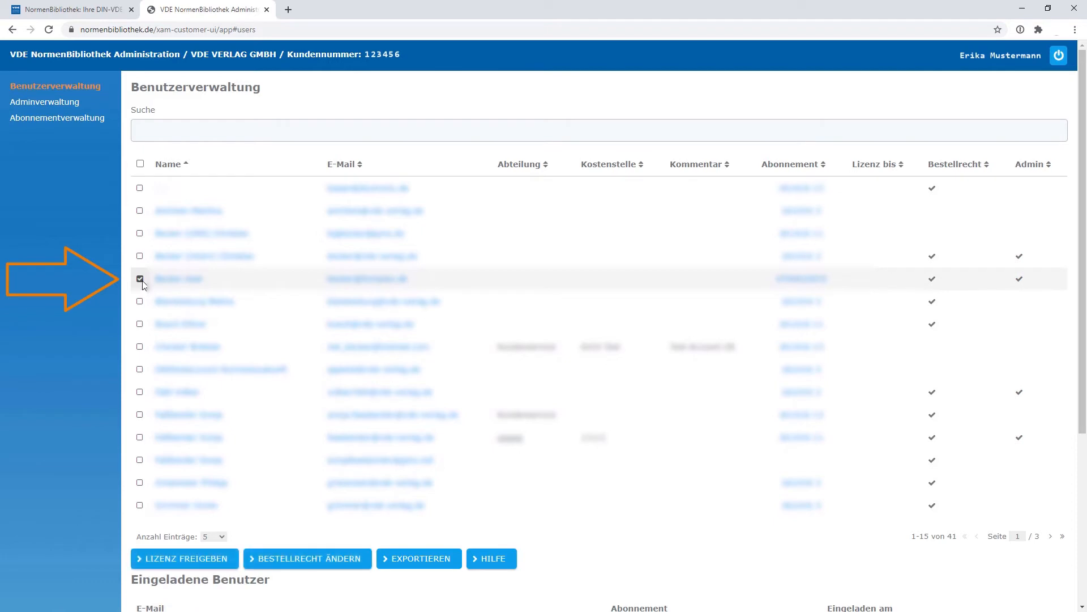
{"action": "left_click", "coordinate": [361, 568]}
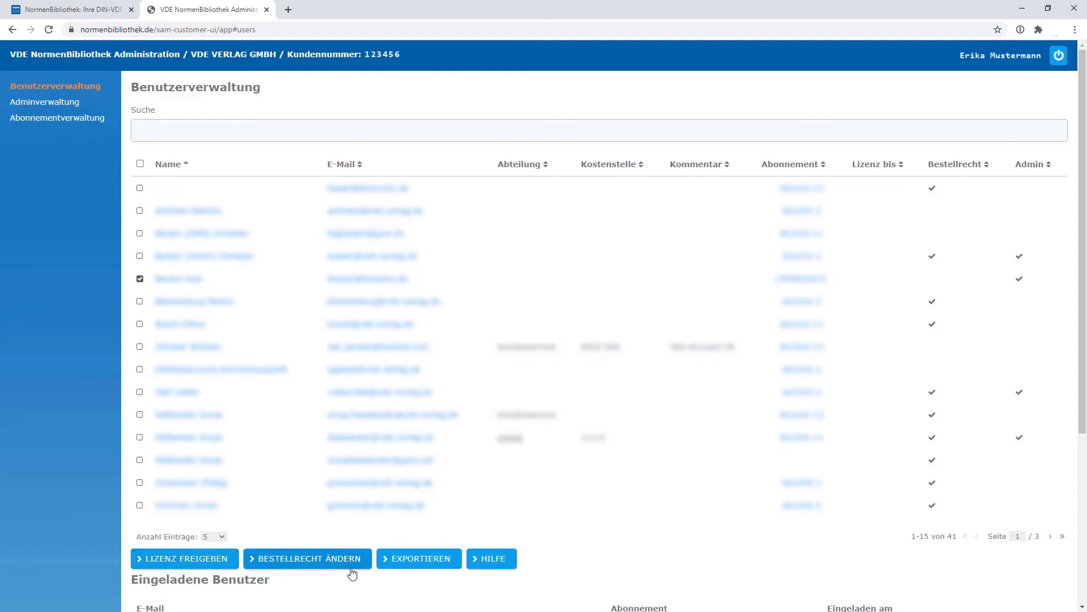
Export the user master data and save it as a CSV file in the VDE-Verlag folder
{"action": "left_click", "coordinate": [457, 567]}
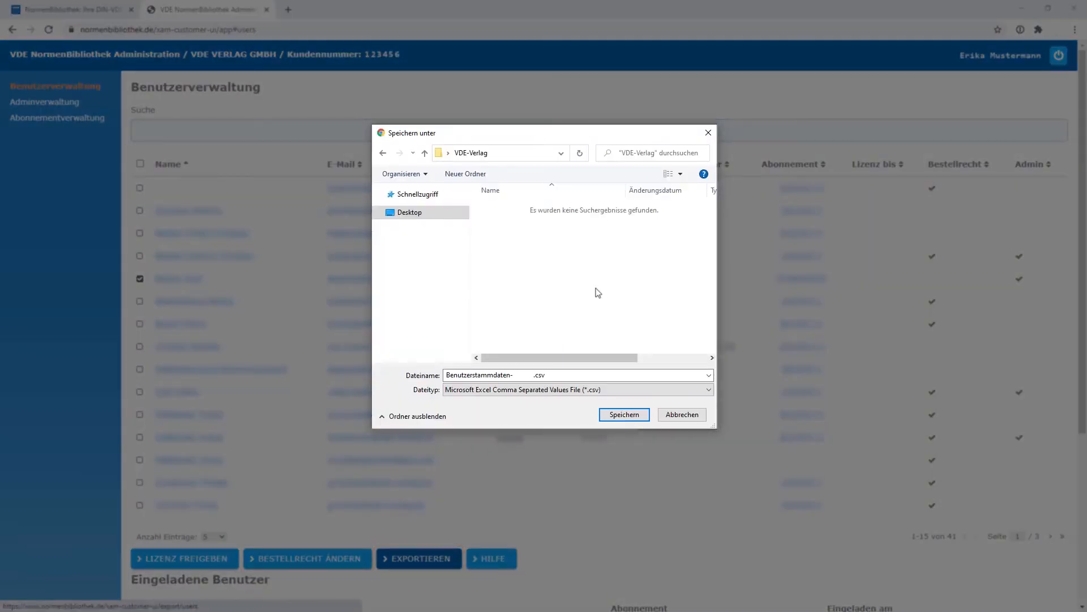
{"action": "left_click", "coordinate": [643, 419]}
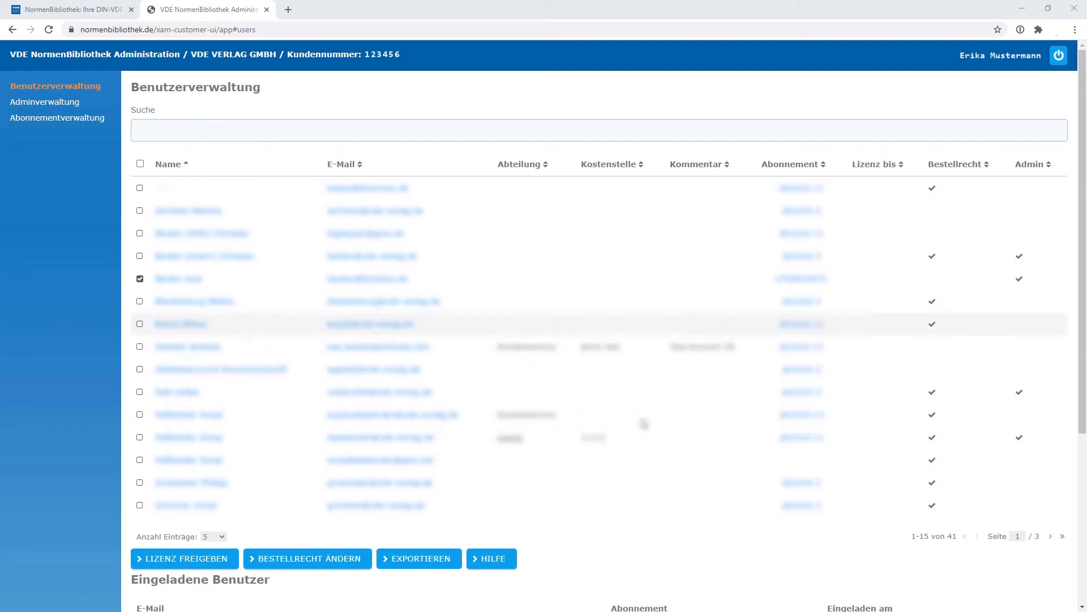
Add a secondary administrator in the Adminverwaltung
{"action": "left_click", "coordinate": [54, 107]}
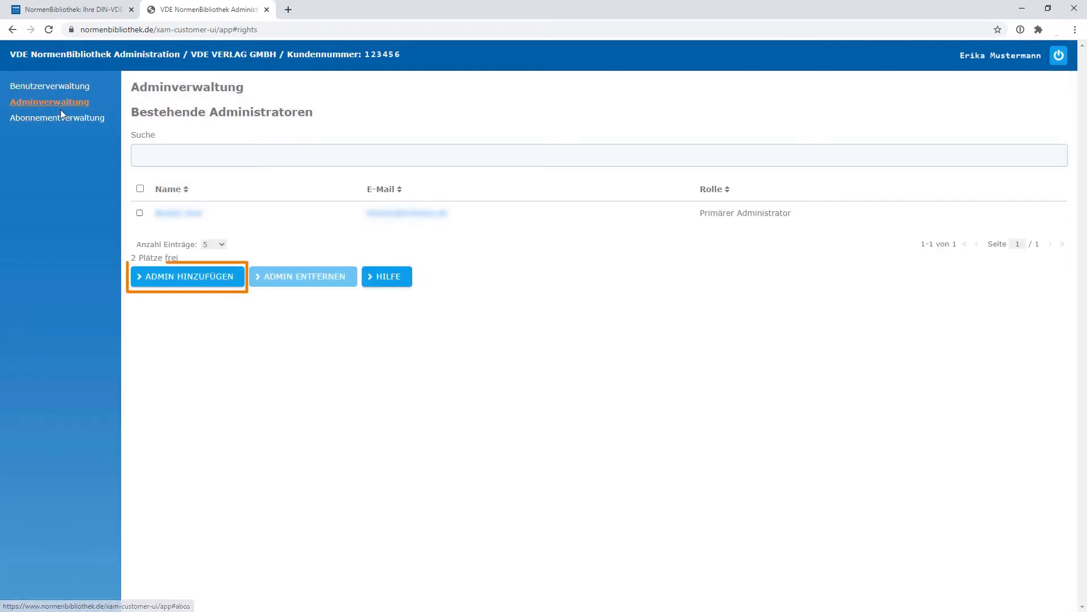
{"action": "left_click", "coordinate": [240, 286]}
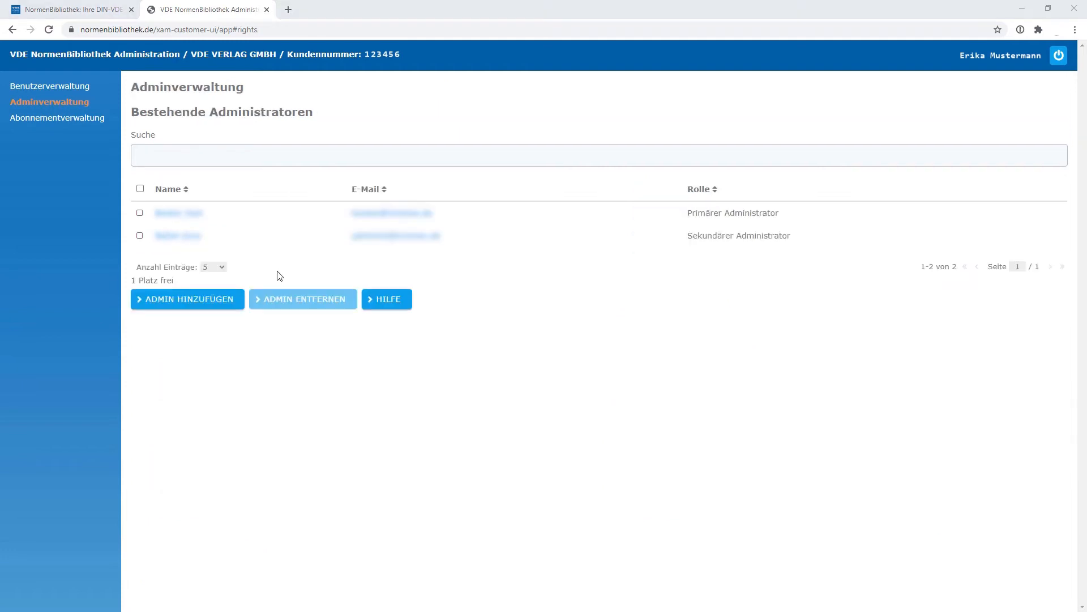
Revoke the administration rights of the secondary administrator and confirm the removal
{"action": "left_click", "coordinate": [140, 236]}
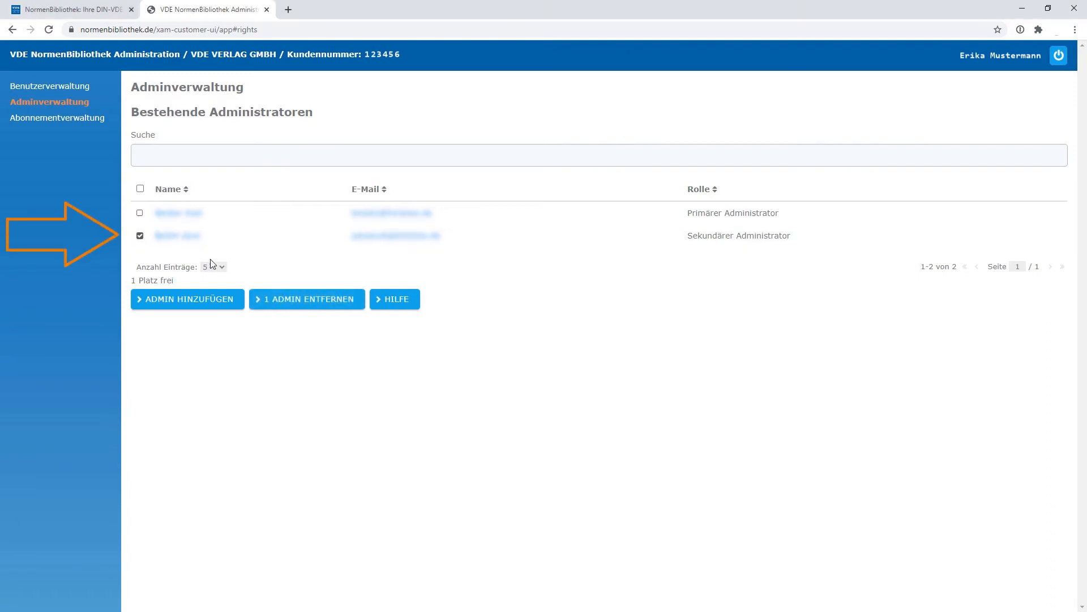
{"action": "left_click", "coordinate": [349, 311]}
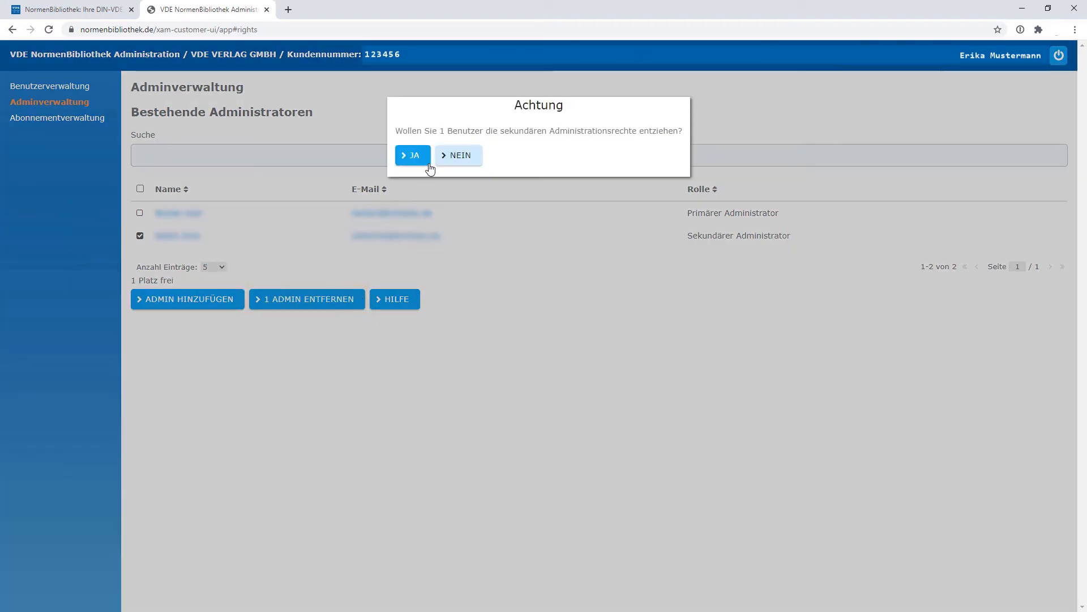
{"action": "left_click", "coordinate": [414, 155]}
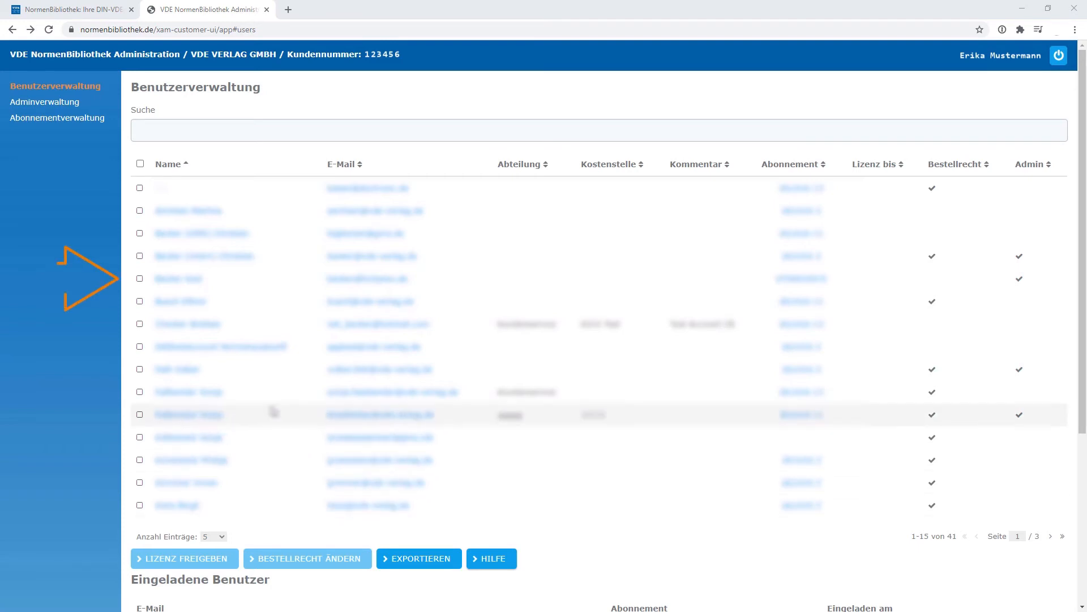
Open the fifth user's details and look at the licence expiry calendar and the additional information
{"action": "left_click", "coordinate": [180, 280]}
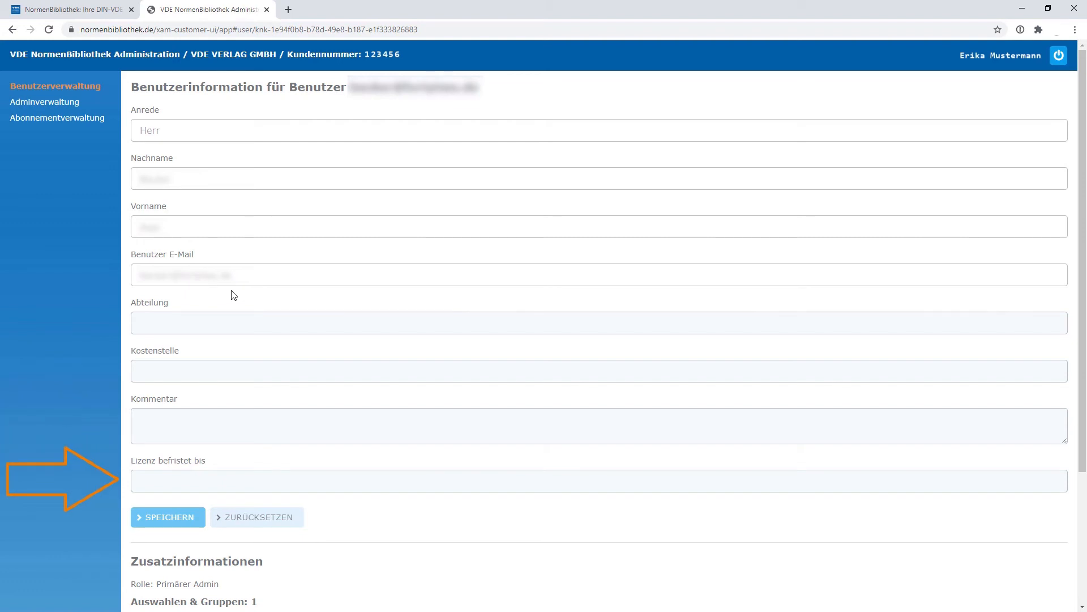
{"action": "left_click", "coordinate": [232, 481]}
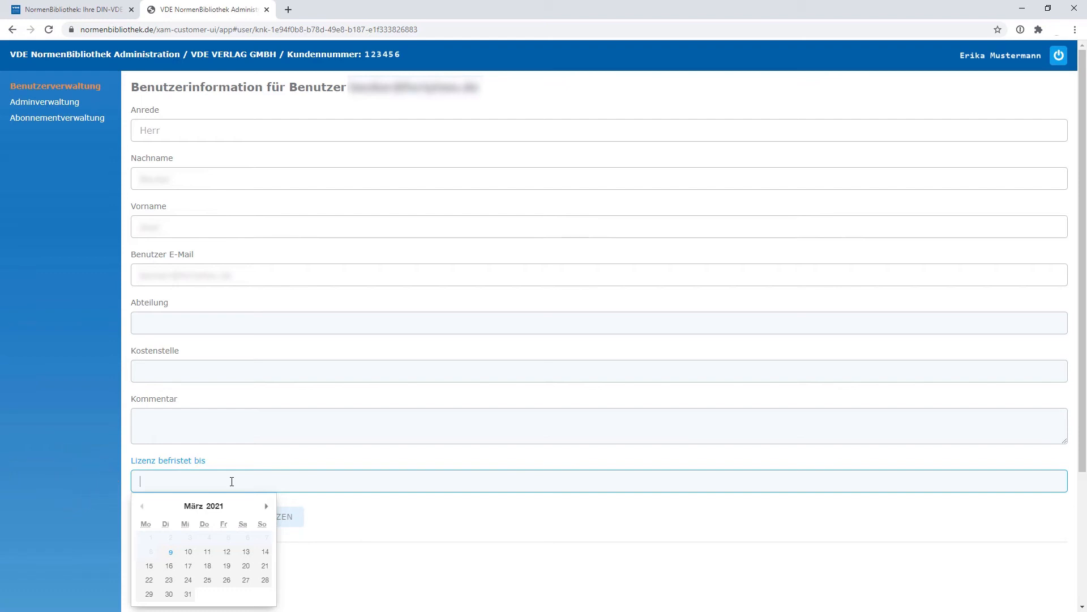
{"action": "left_click", "coordinate": [241, 465]}
{"action": "scroll", "coordinate": [241, 464], "scroll_direction": "down", "scroll_amount": 3}
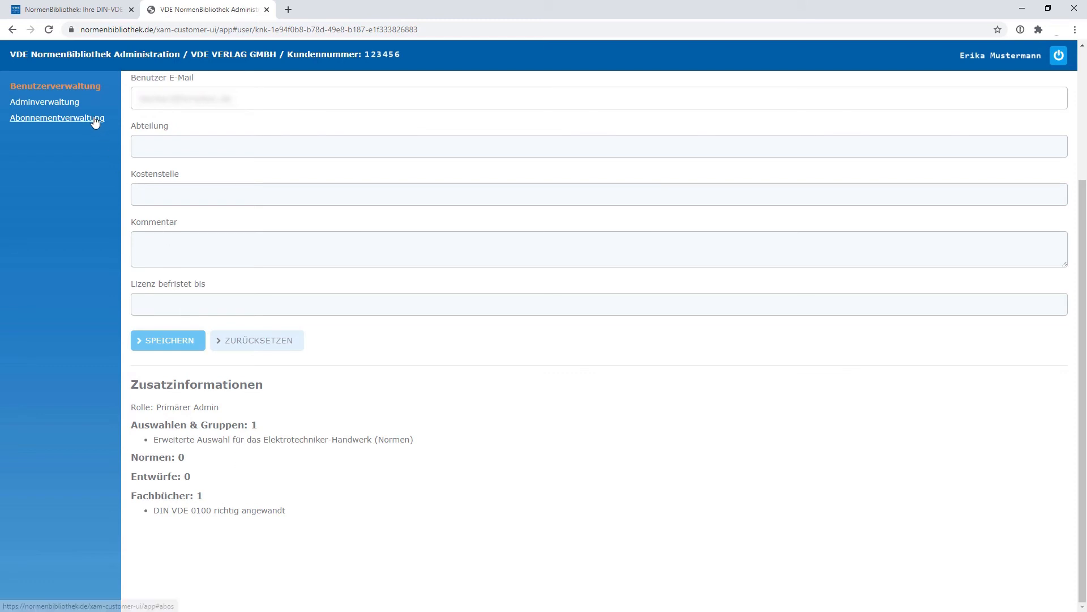
Open the subscription's user list upload and examine the example formats for CSV and TXT files
{"action": "left_click", "coordinate": [95, 120]}
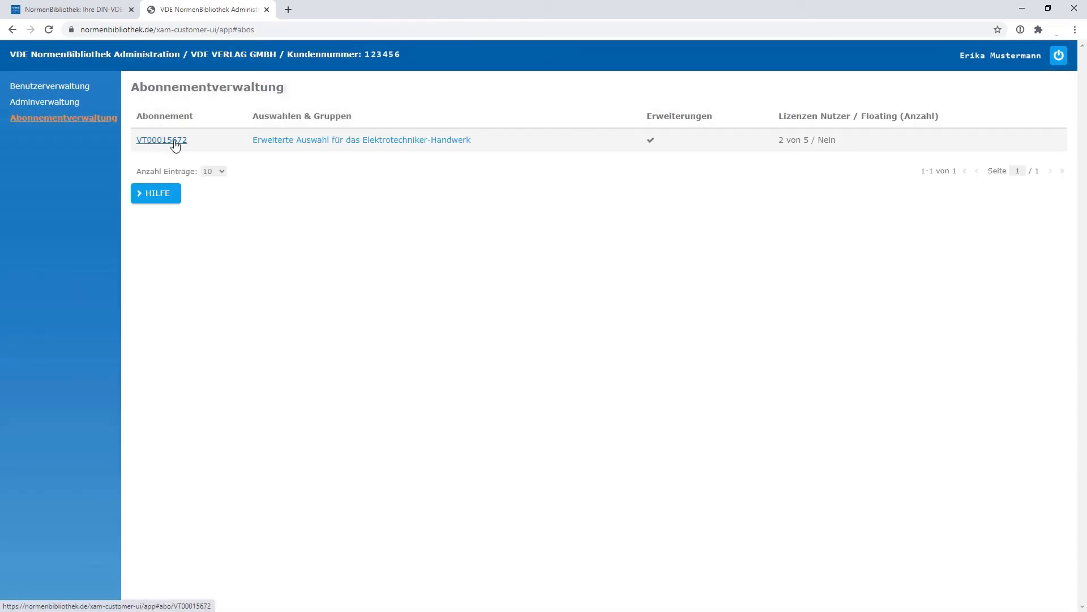
{"action": "left_click", "coordinate": [175, 146]}
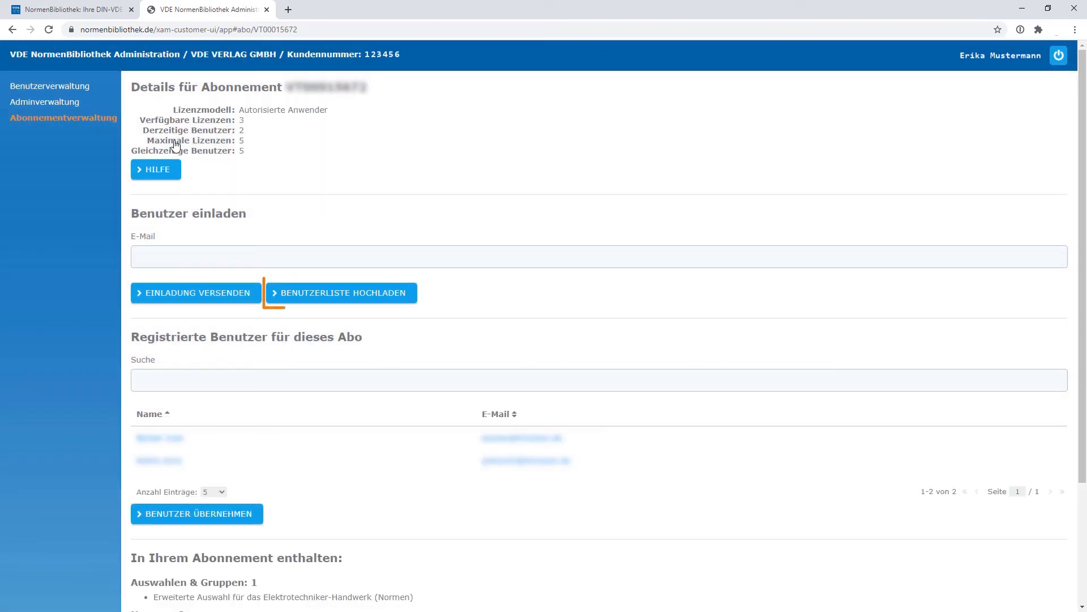
{"action": "left_click", "coordinate": [333, 294]}
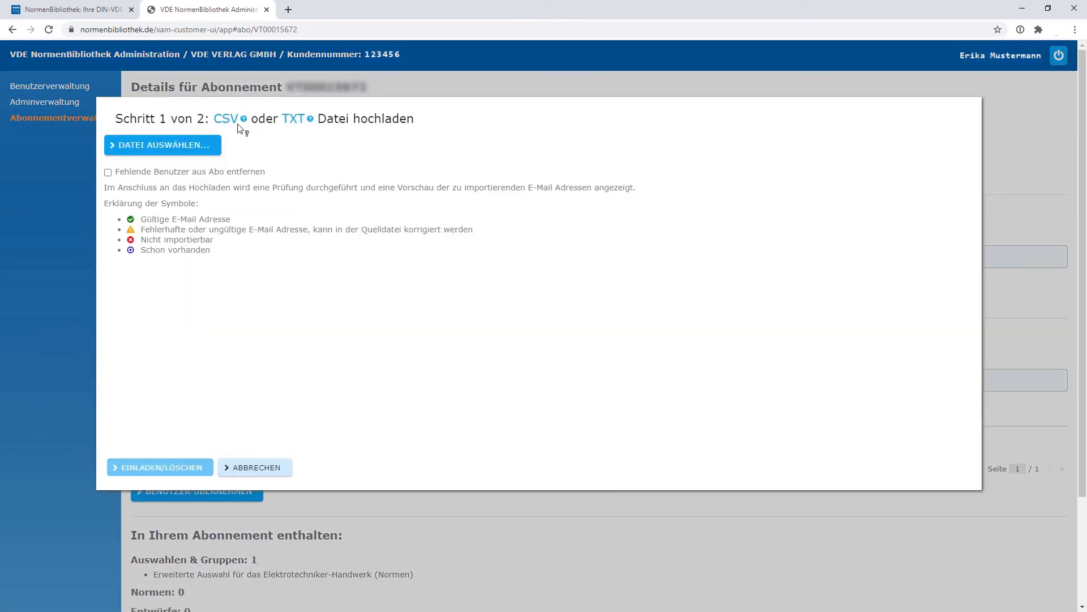
{"action": "mouse_move", "coordinate": [232, 126]}
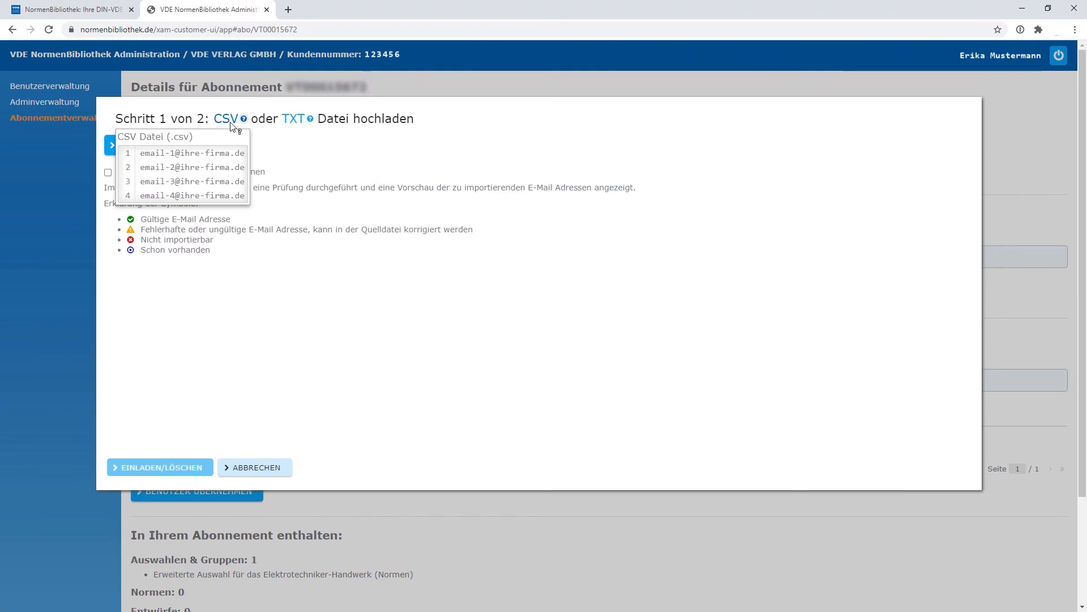
{"action": "mouse_move", "coordinate": [304, 122]}
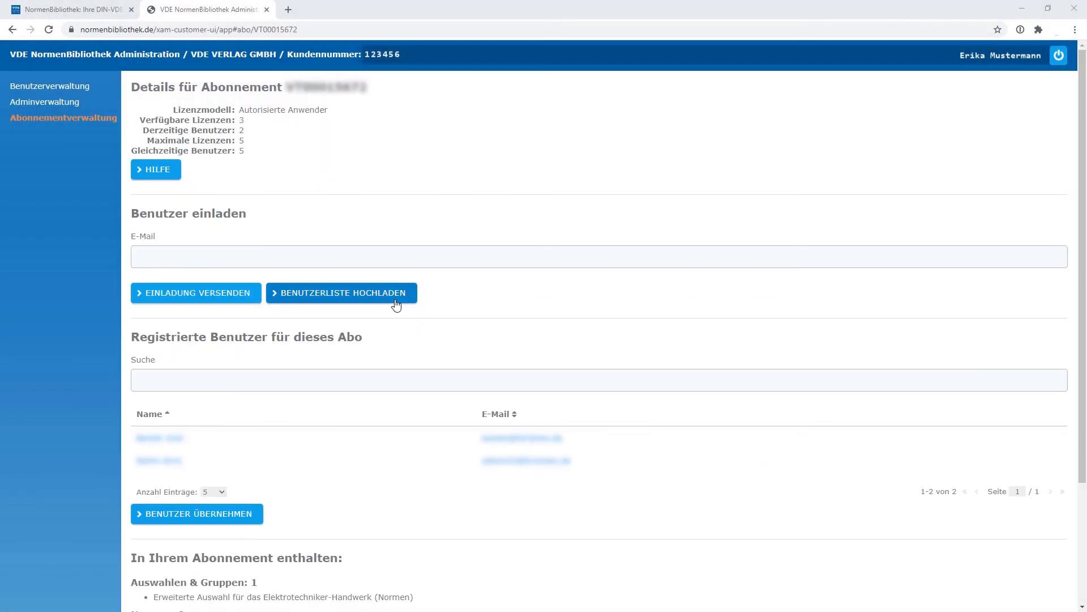
Select the exported Benutzerstammdaten CSV file as the user list and enable removing missing users from the subscription
{"action": "left_click", "coordinate": [397, 293]}
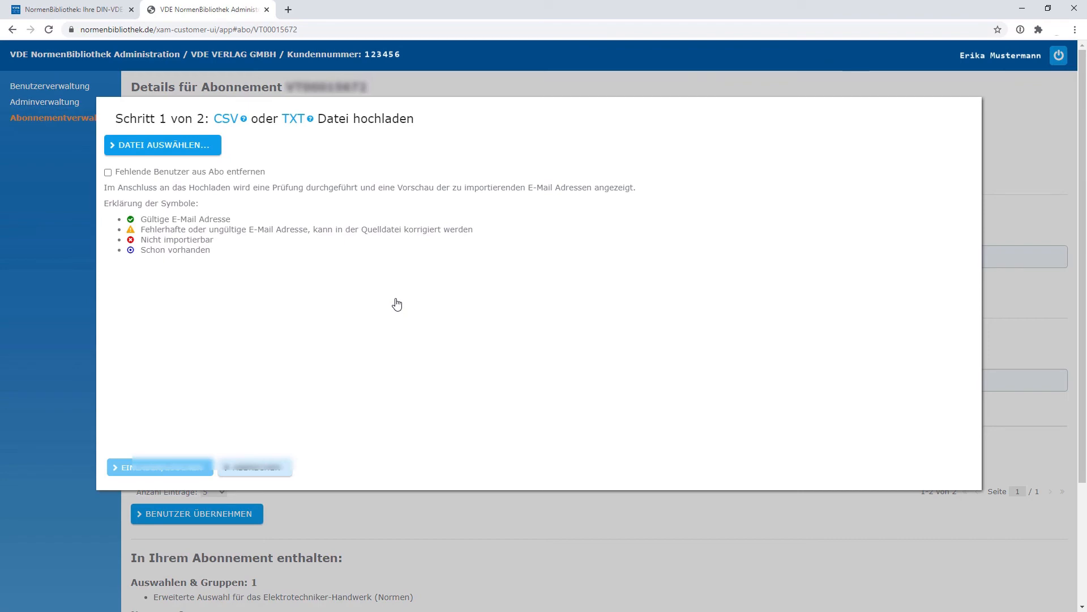
{"action": "left_click", "coordinate": [189, 157]}
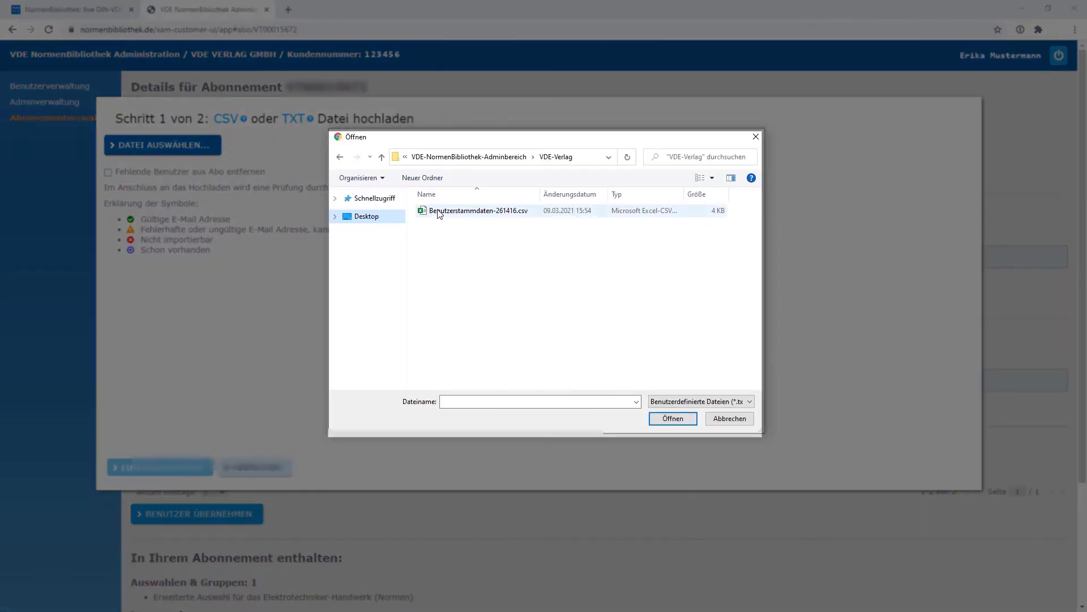
{"action": "left_click", "coordinate": [438, 213]}
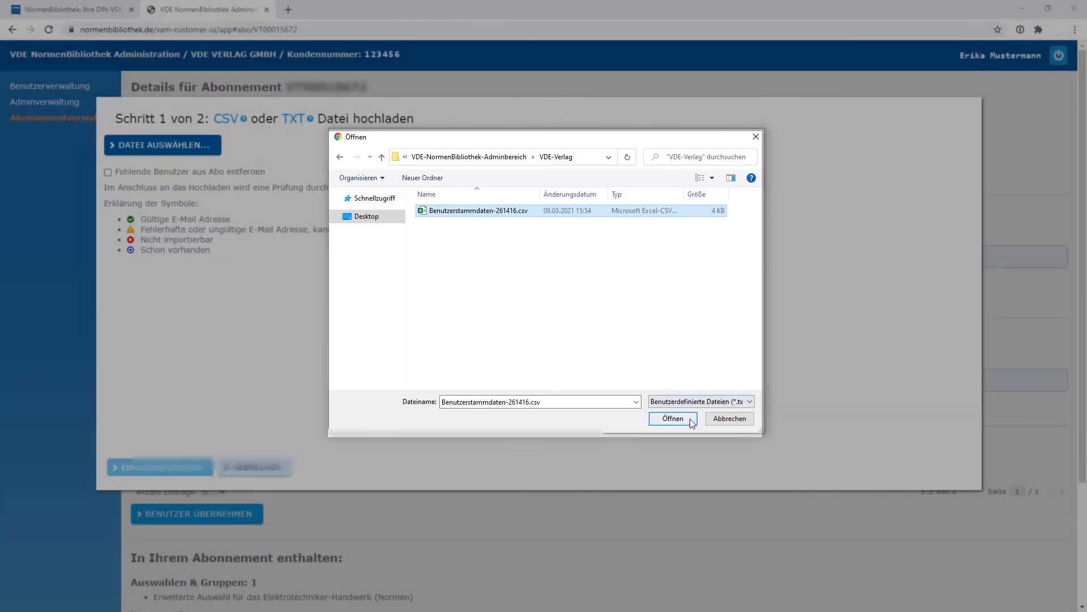
{"action": "left_click", "coordinate": [691, 420]}
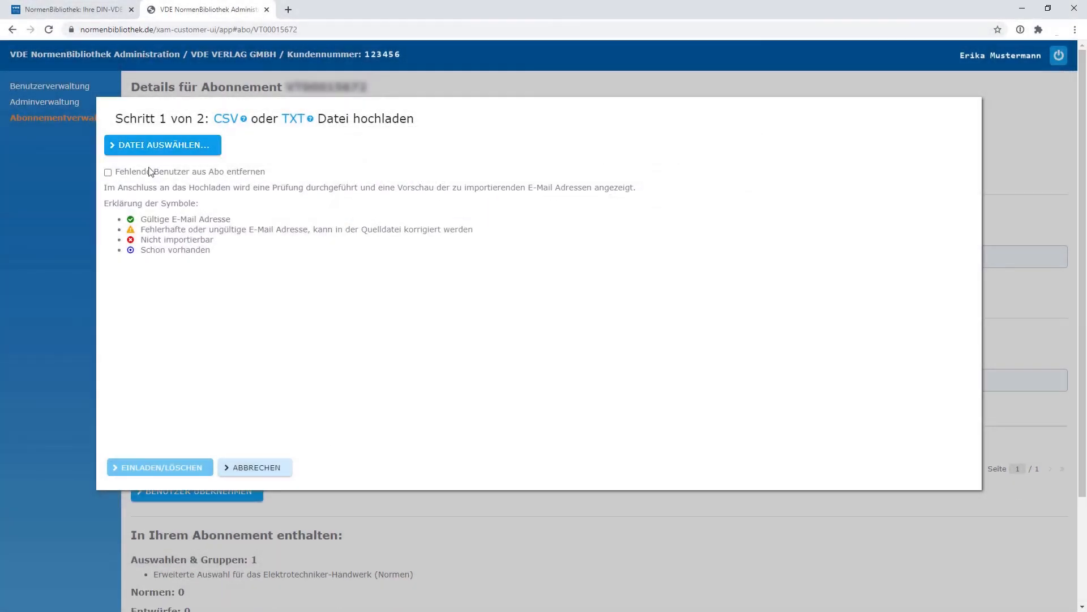
{"action": "left_click", "coordinate": [108, 172]}
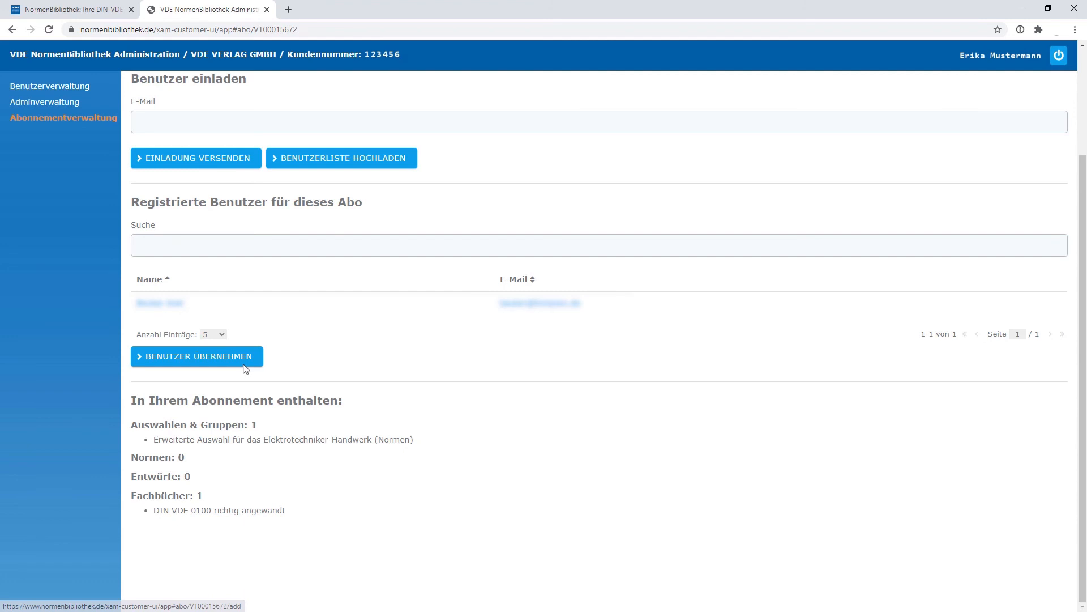
Open the list of existing users for the subscription and select the eighth one for adding
{"action": "left_click", "coordinate": [246, 357]}
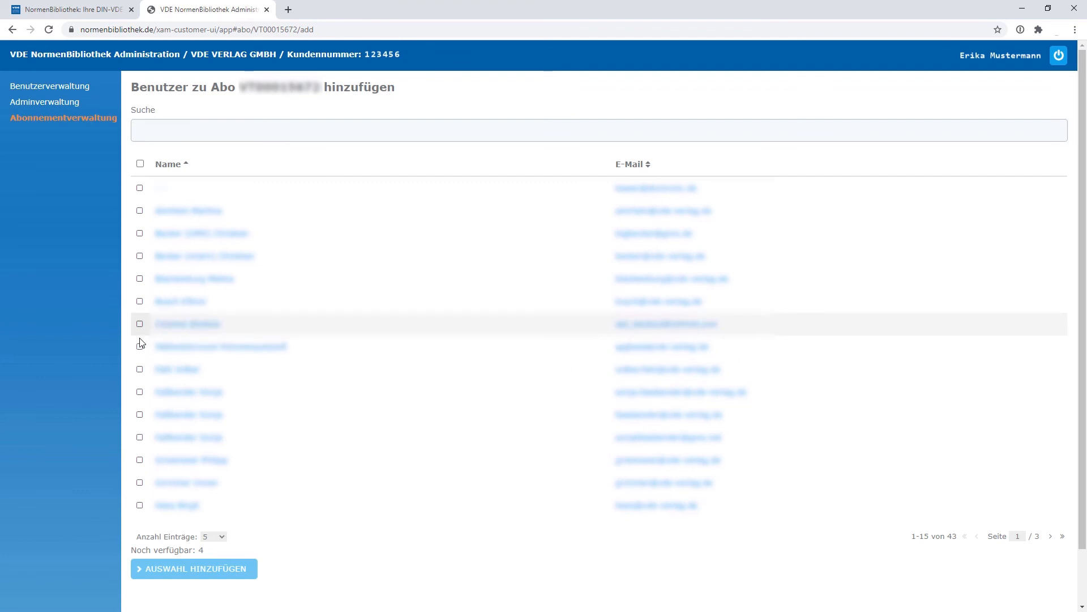
{"action": "left_click", "coordinate": [141, 348]}
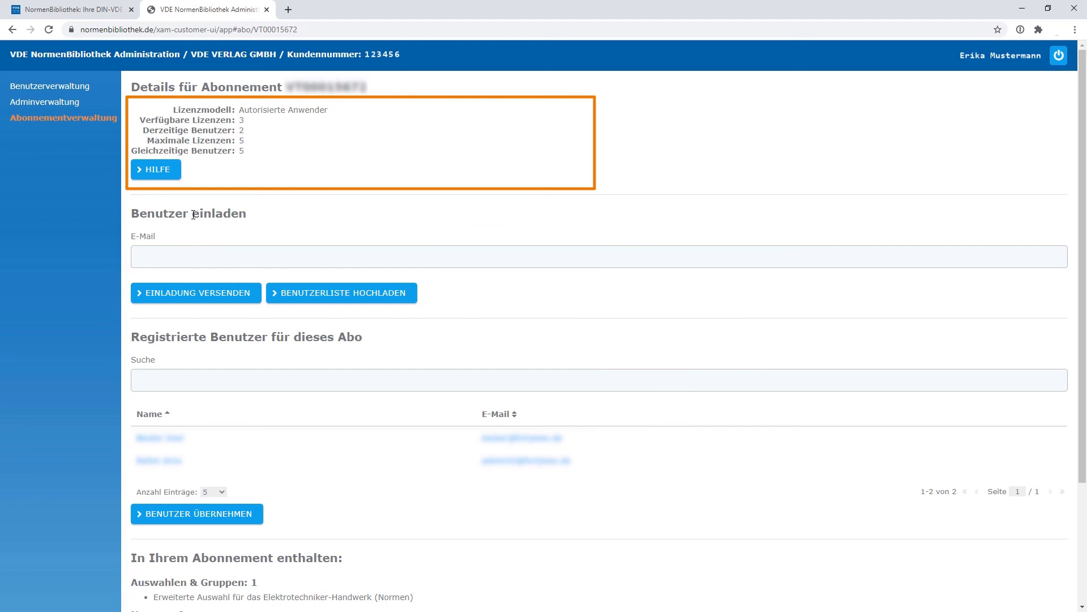
Review the subscription's licence details and included contents, and open its help
{"action": "scroll", "coordinate": [856, 287], "scroll_direction": "down", "scroll_amount": 3}
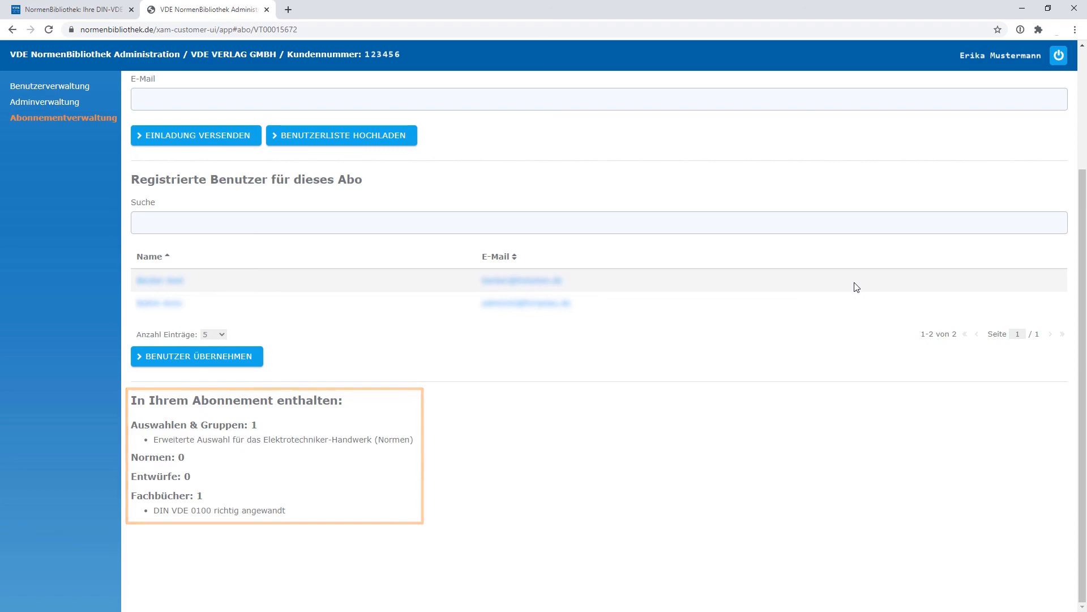
{"action": "scroll", "coordinate": [193, 214], "scroll_direction": "up", "scroll_amount": 3}
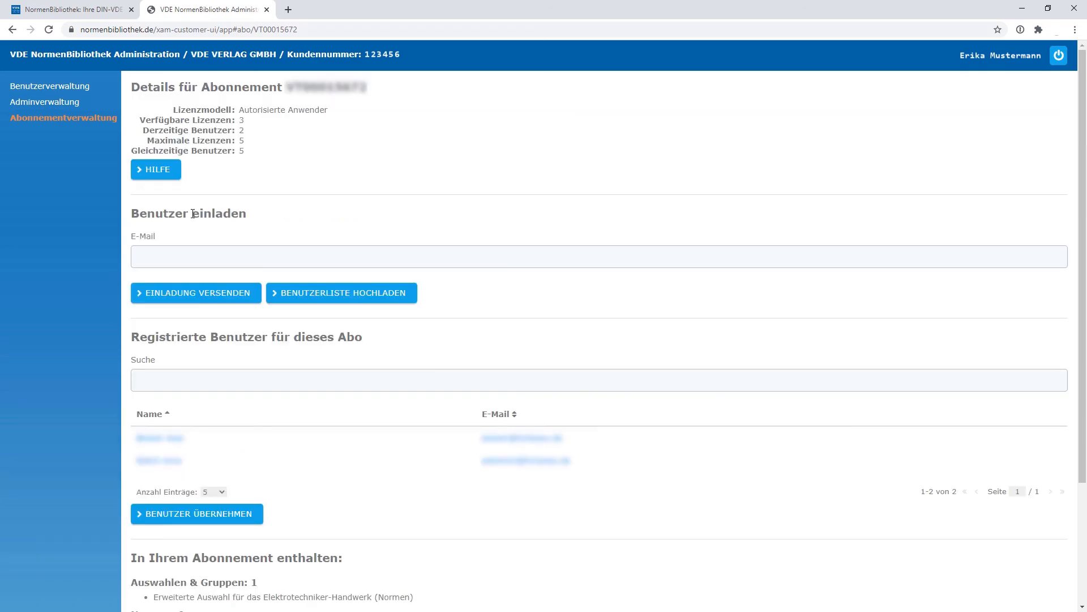
{"action": "left_click", "coordinate": [164, 173]}
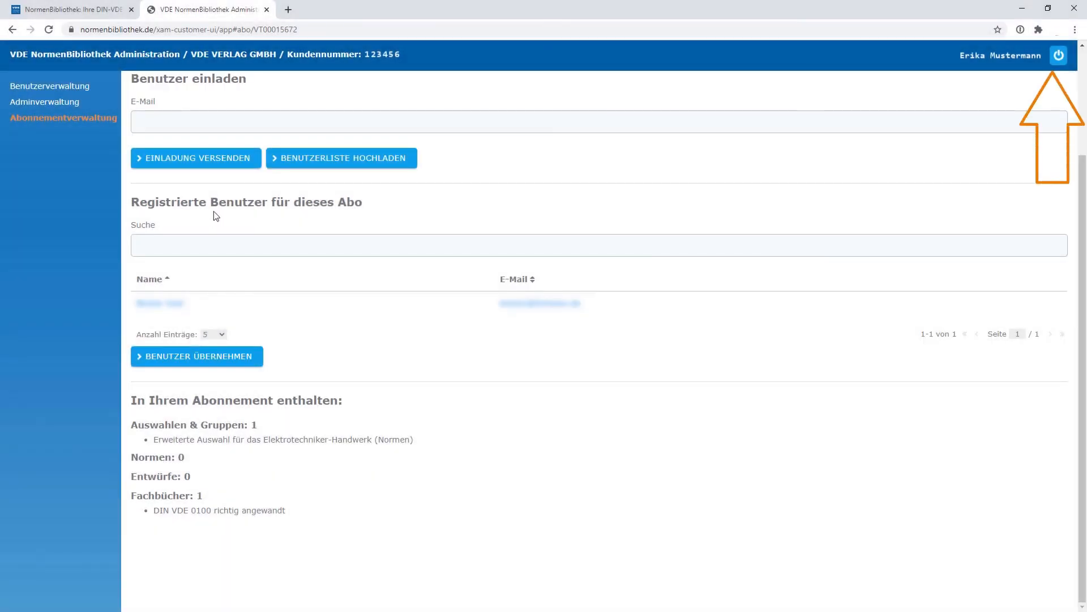
Log out of the administration area
{"action": "left_click", "coordinate": [1058, 56]}
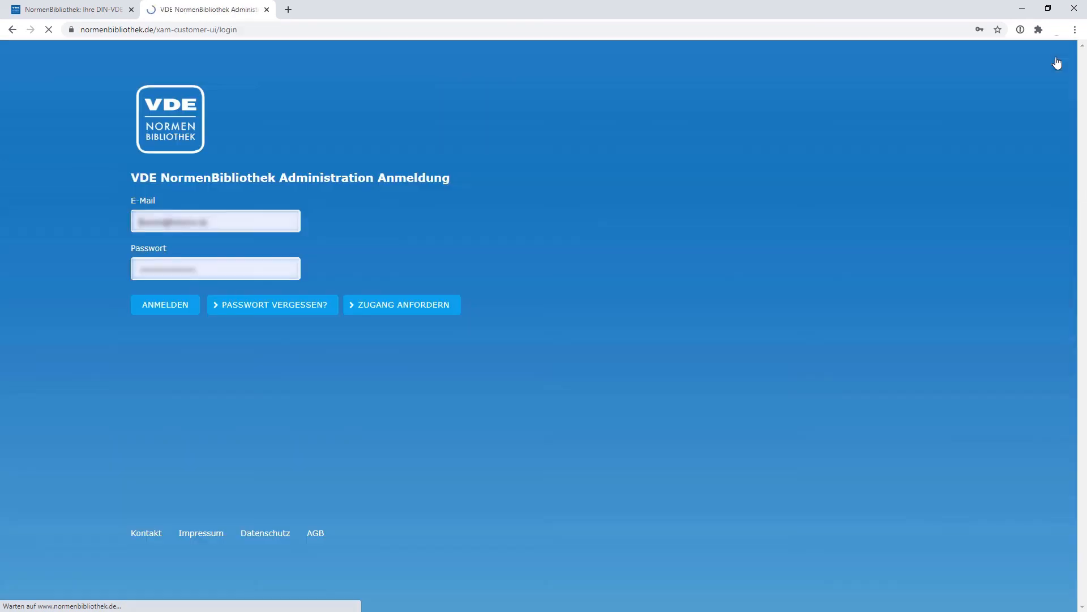